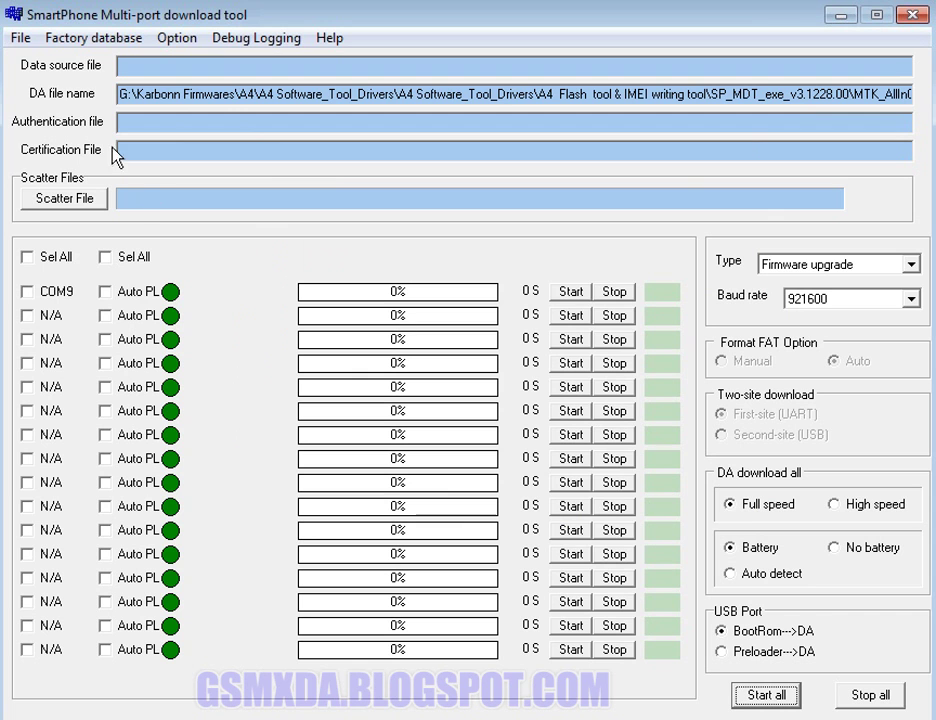
Load the MT6575_Android_scatter file from the extracted KARBONN_A4_Software_V006_130116_1056 firmware folder in the scatter and load settings.
{"action": "left_click", "coordinate": [21, 38]}
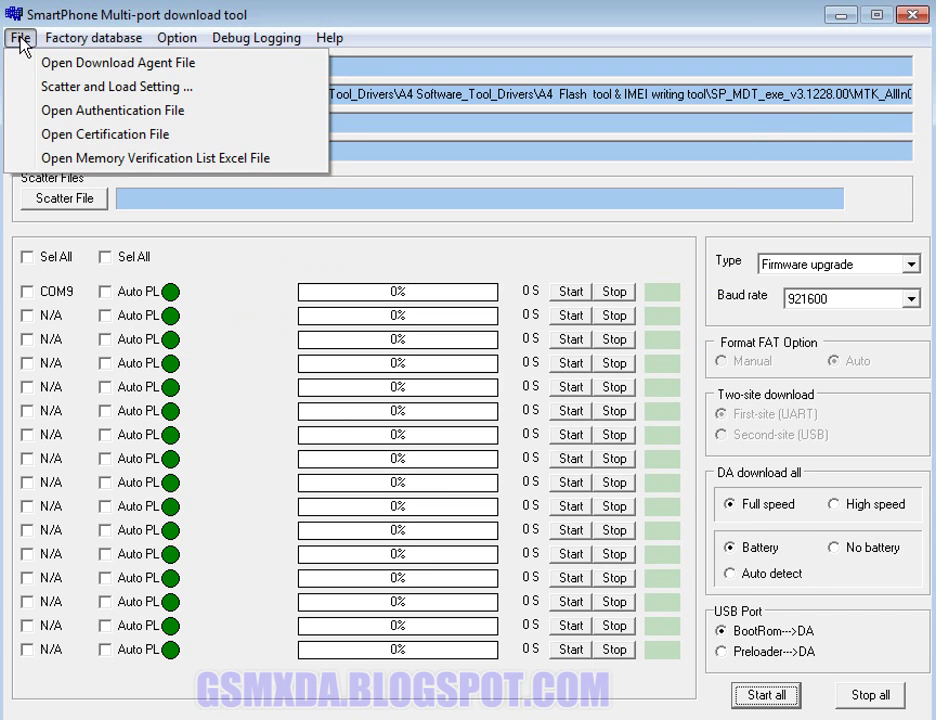
{"action": "left_click", "coordinate": [88, 88]}
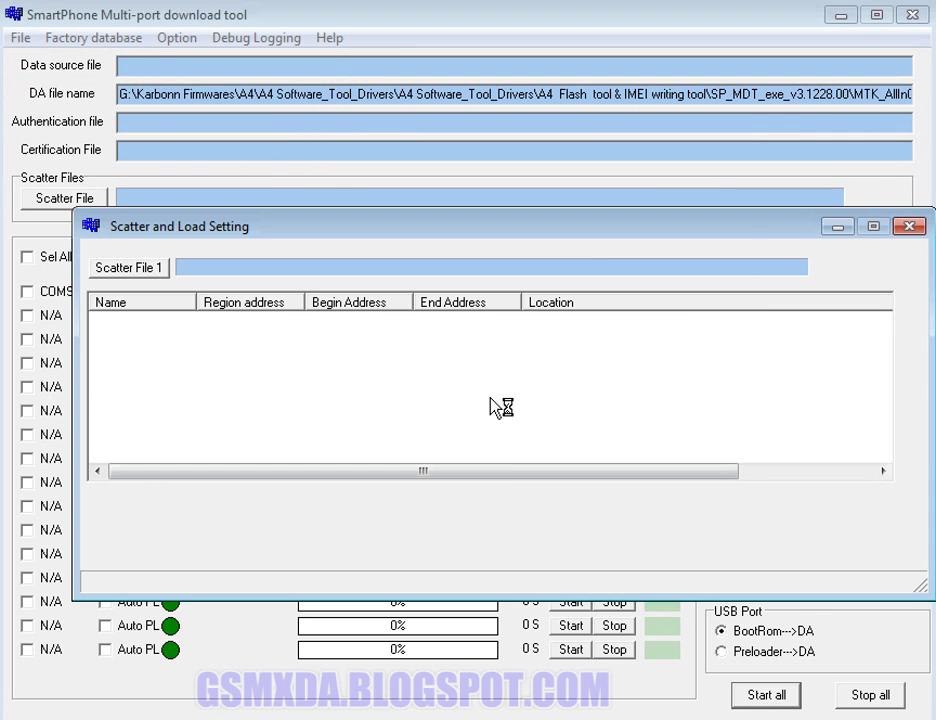
{"action": "left_click", "coordinate": [134, 277]}
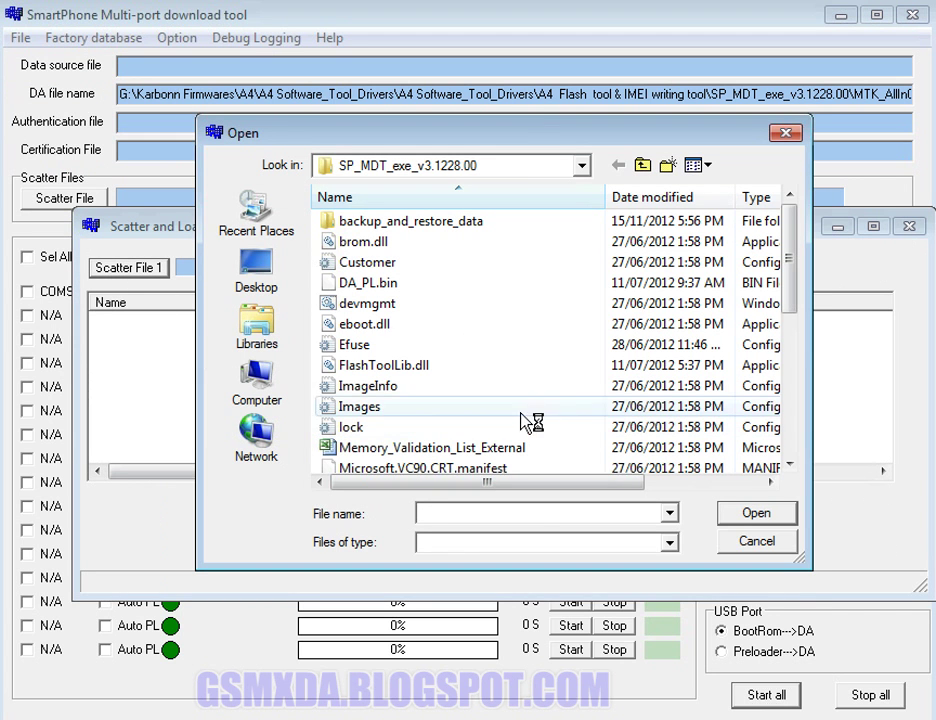
{"action": "right_click", "coordinate": [529, 513]}
{"action": "left_click", "coordinate": [600, 608]}
{"action": "left_click", "coordinate": [722, 513]}
{"action": "left_click", "coordinate": [643, 166]}
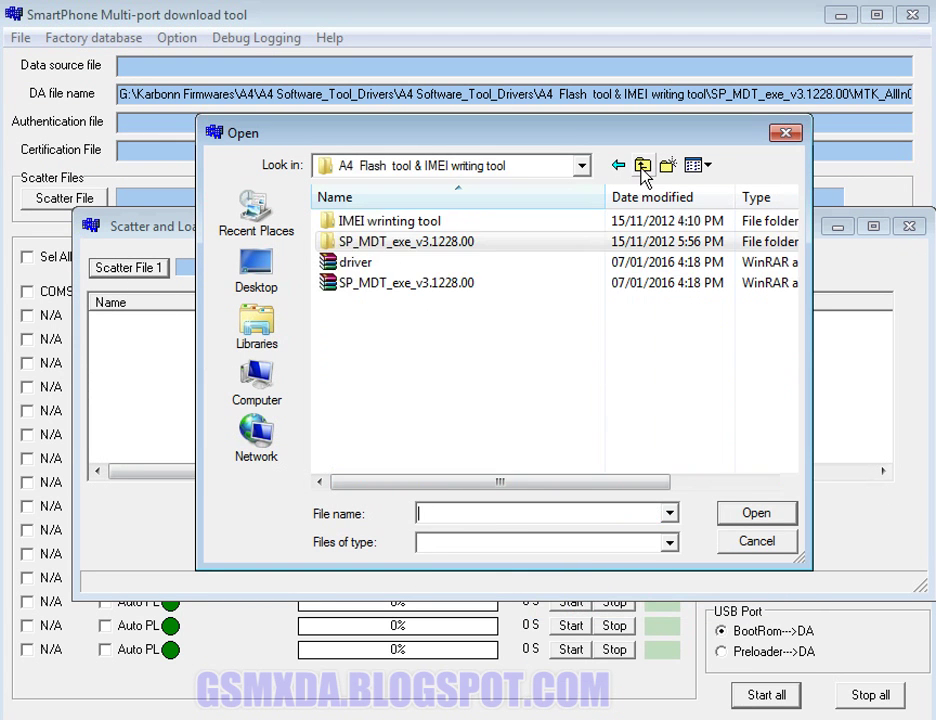
{"action": "left_click", "coordinate": [643, 166]}
{"action": "double_click", "coordinate": [487, 241]}
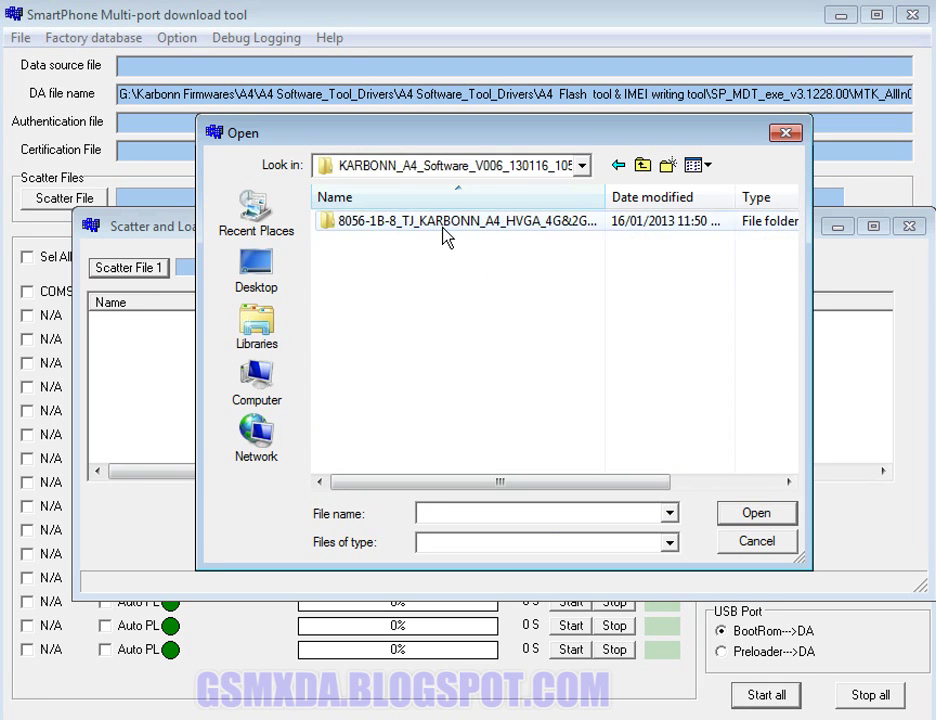
{"action": "double_click", "coordinate": [448, 222]}
{"action": "double_click", "coordinate": [430, 330]}
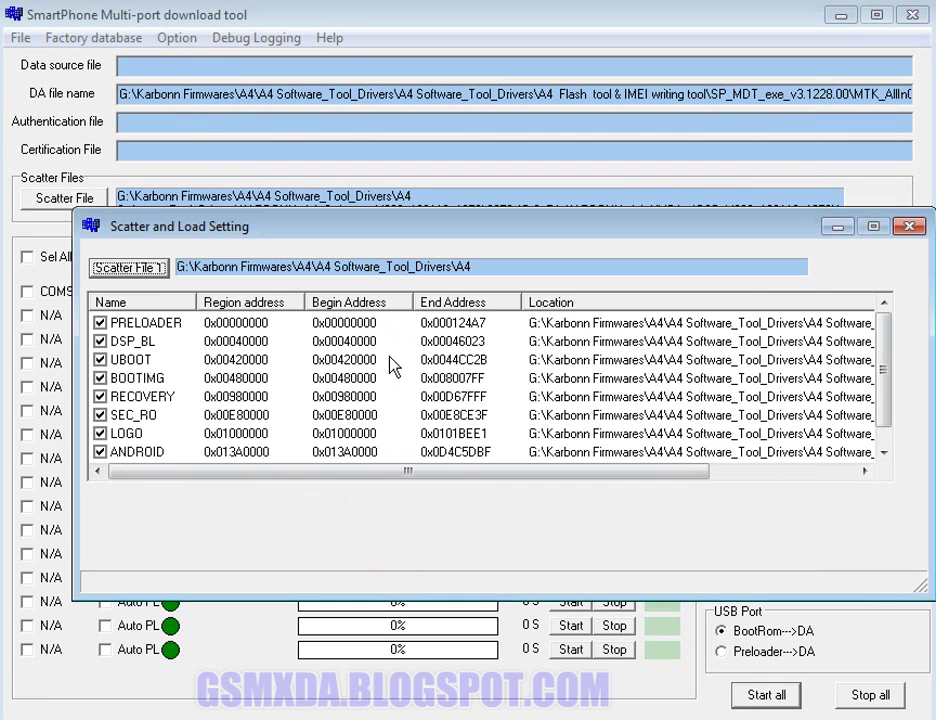
Review the loaded partition list down to USRDATA and close the Scatter and Load Setting window.
{"action": "left_click_drag", "start_coordinate": [880, 376], "coordinate": [886, 388]}
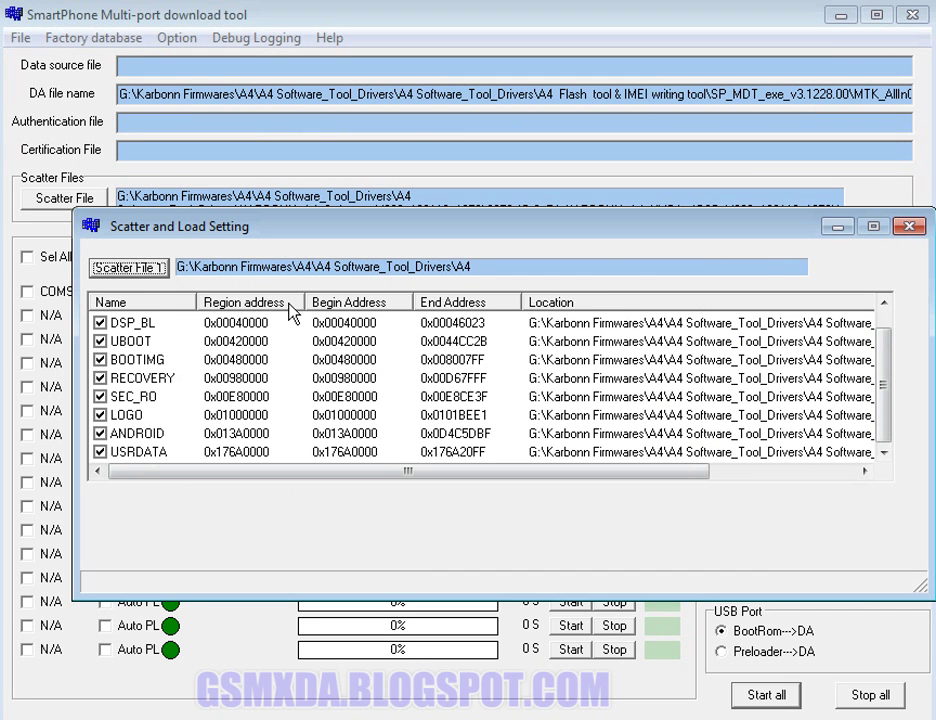
{"action": "left_click_drag", "start_coordinate": [603, 245], "coordinate": [574, 162]}
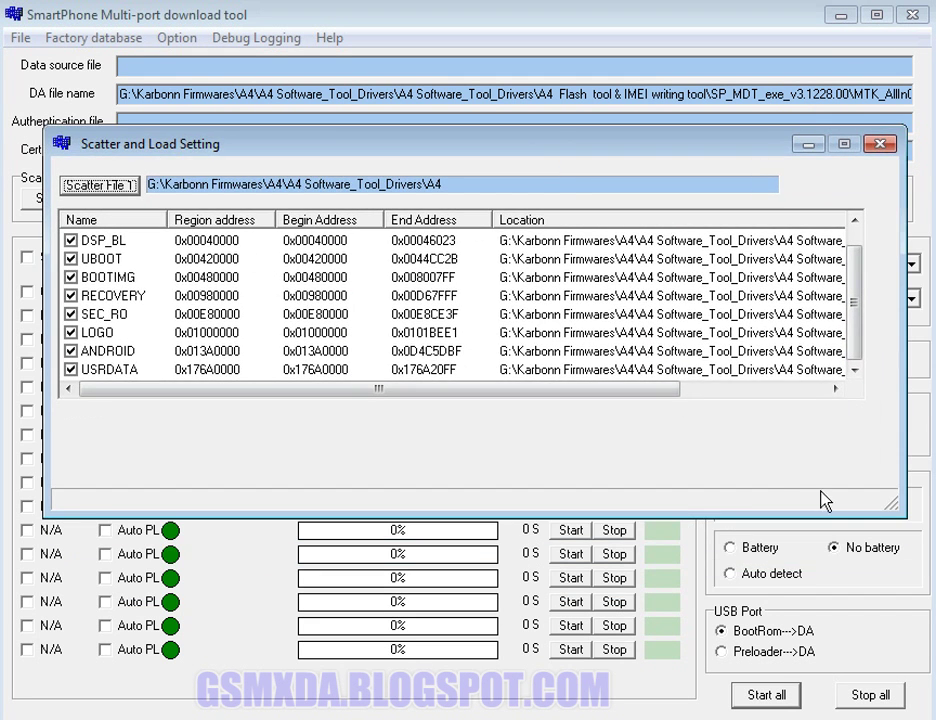
{"action": "left_click_drag", "start_coordinate": [897, 512], "coordinate": [916, 584]}
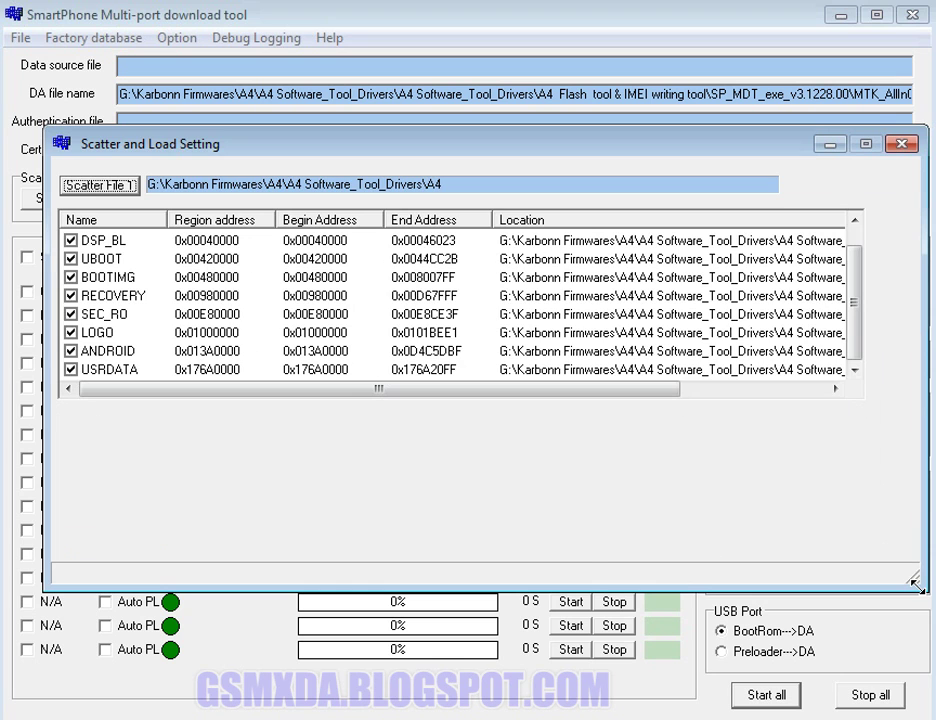
{"action": "left_click", "coordinate": [902, 145]}
Try twice to start the firmware download on all ports, dismissing each error message.
{"action": "left_click", "coordinate": [746, 694]}
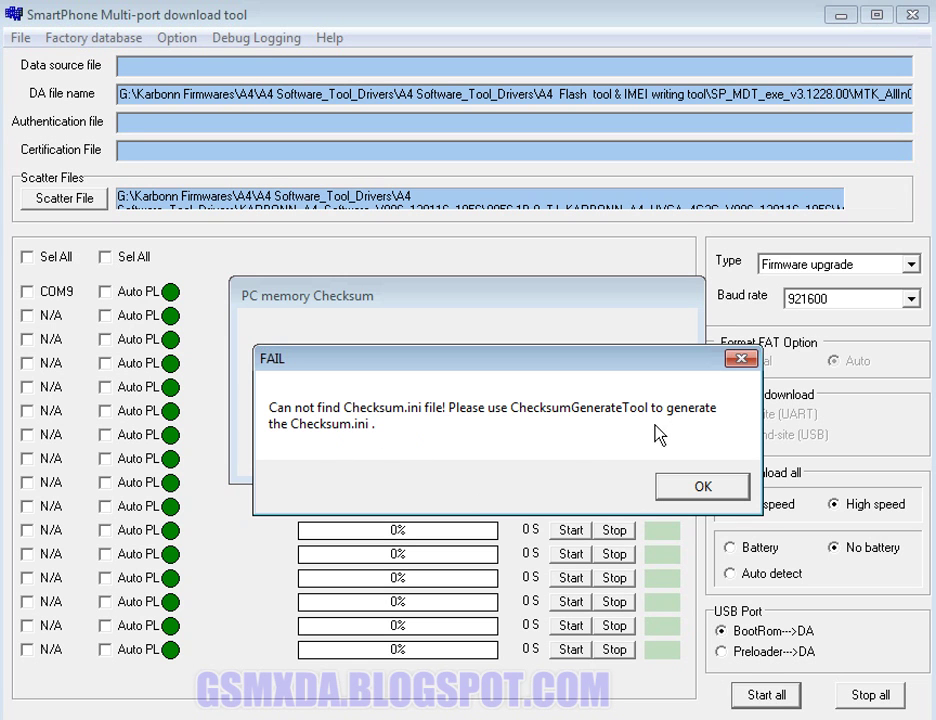
{"action": "left_click", "coordinate": [701, 489]}
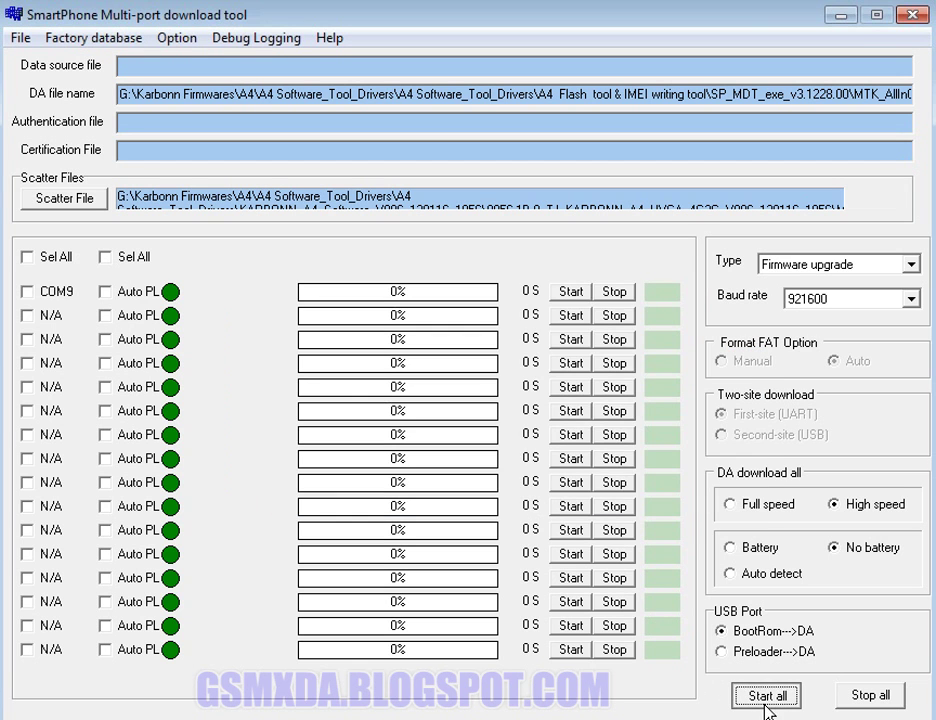
{"action": "left_click", "coordinate": [765, 700]}
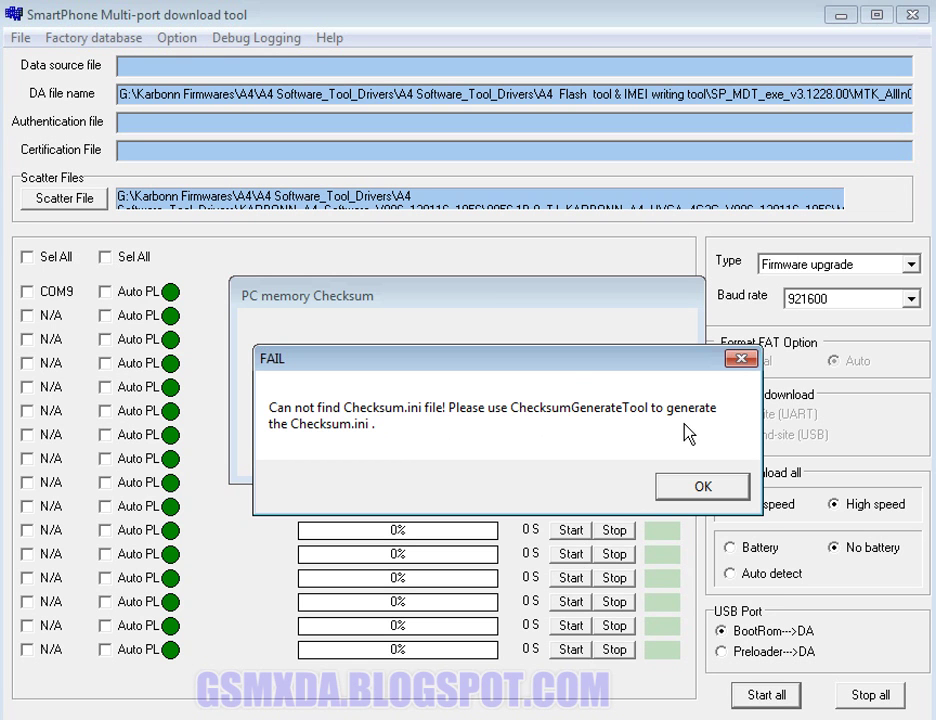
{"action": "left_click", "coordinate": [701, 487]}
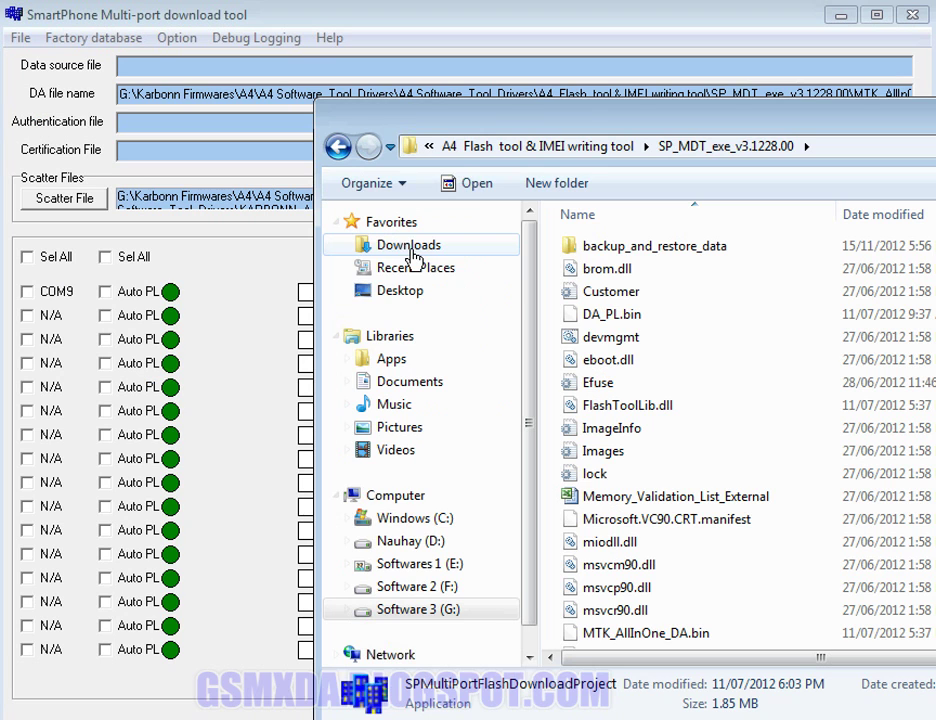
Paste the CheckSum_Generate application into the 8056-1B-8_TJ_KARBONN_A4_HVGA_4G&2G_V006_130116_1056 firmware folder in Windows Explorer.
{"action": "left_click_drag", "start_coordinate": [574, 102], "coordinate": [299, 48]}
{"action": "left_click", "coordinate": [290, 92]}
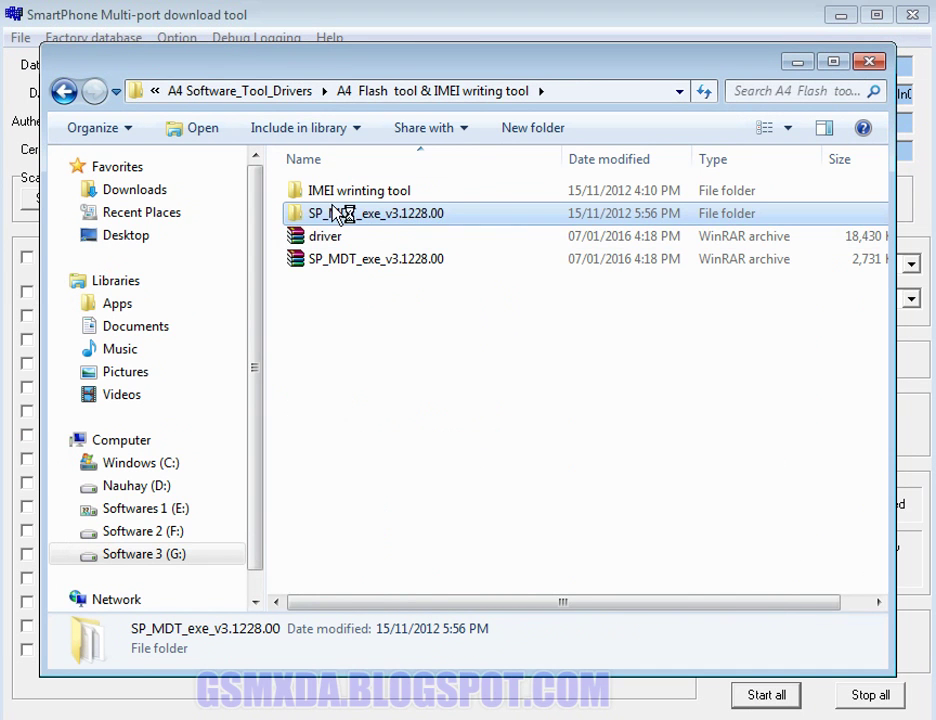
{"action": "left_click", "coordinate": [284, 92]}
{"action": "double_click", "coordinate": [366, 213]}
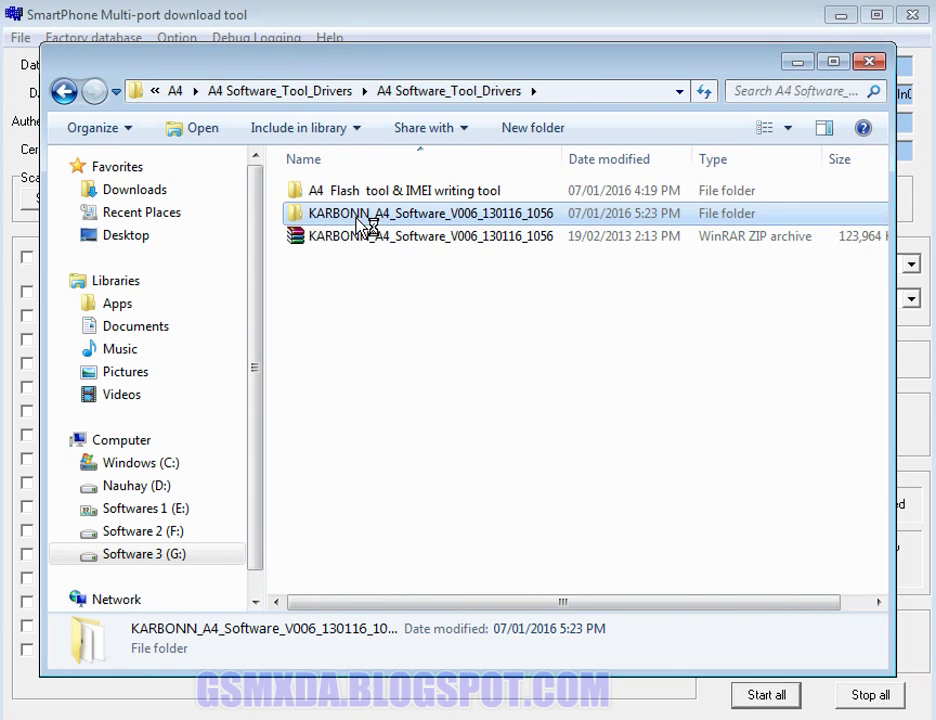
{"action": "double_click", "coordinate": [352, 192]}
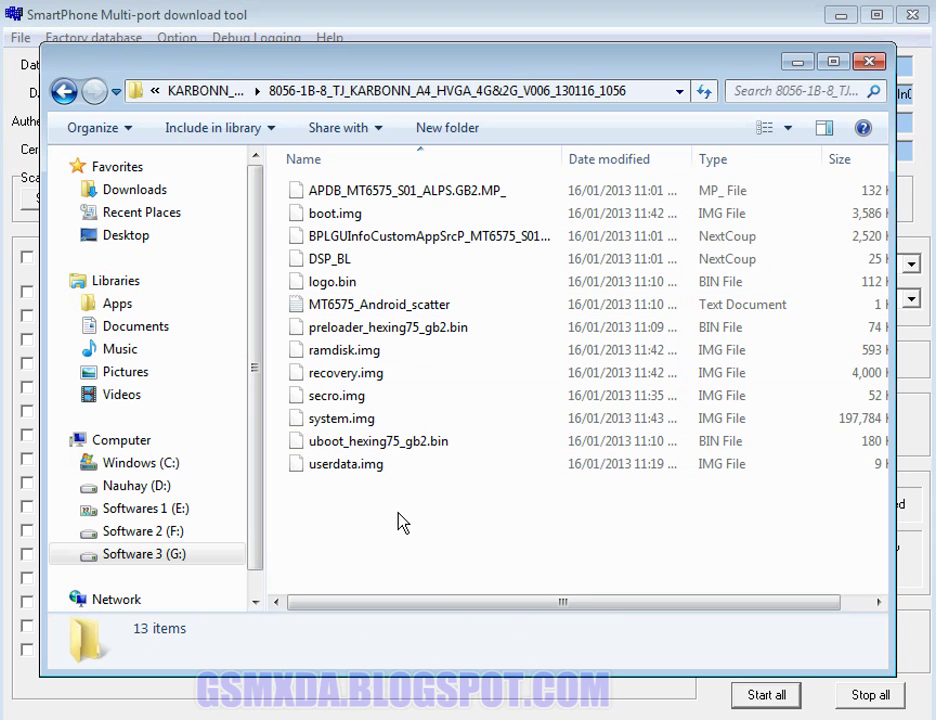
{"action": "left_click_drag", "start_coordinate": [430, 506], "coordinate": [335, 140]}
{"action": "left_click", "coordinate": [605, 540]}
{"action": "key", "text": "ctrl+v"}
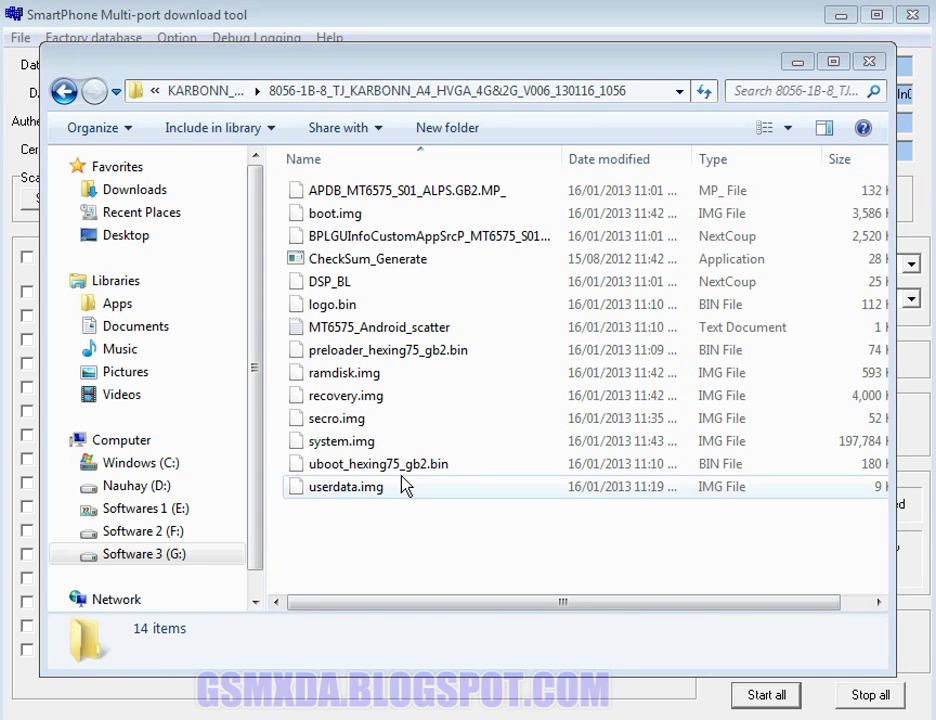
Run CheckSum_Generate in the firmware folder to create the Checksum file, and close its console and the folder window.
{"action": "left_click", "coordinate": [398, 265]}
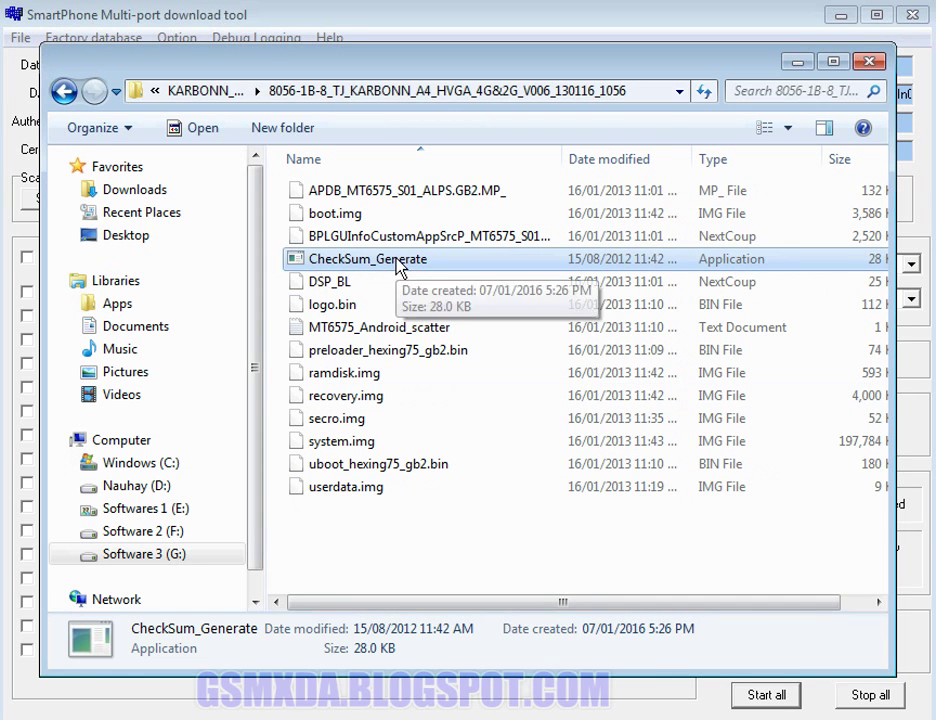
{"action": "double_click", "coordinate": [398, 265]}
{"action": "left_click", "coordinate": [565, 440]}
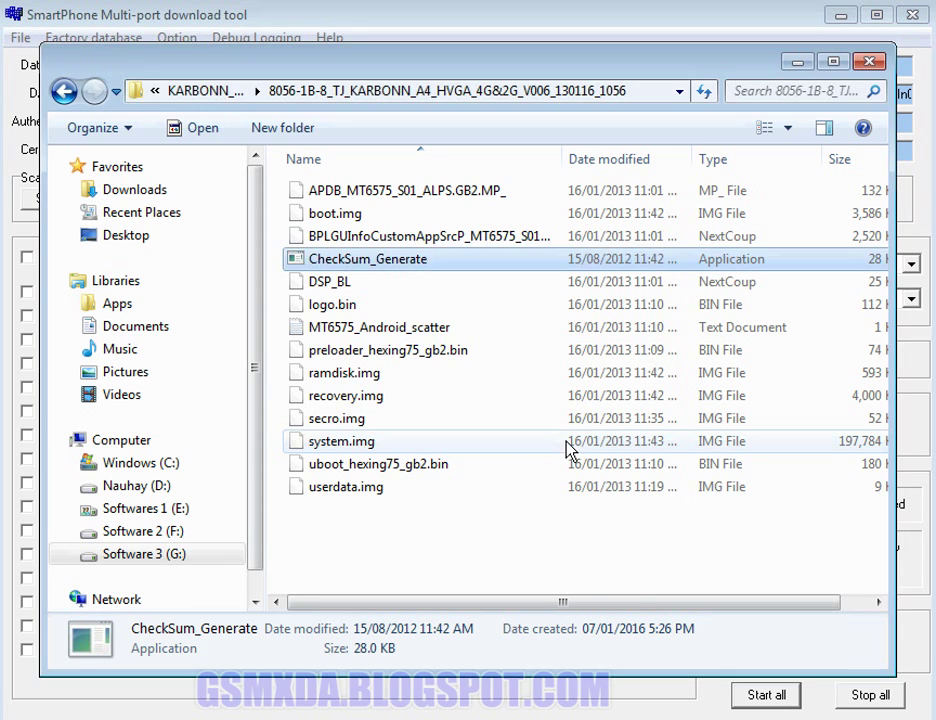
{"action": "left_click", "coordinate": [516, 89]}
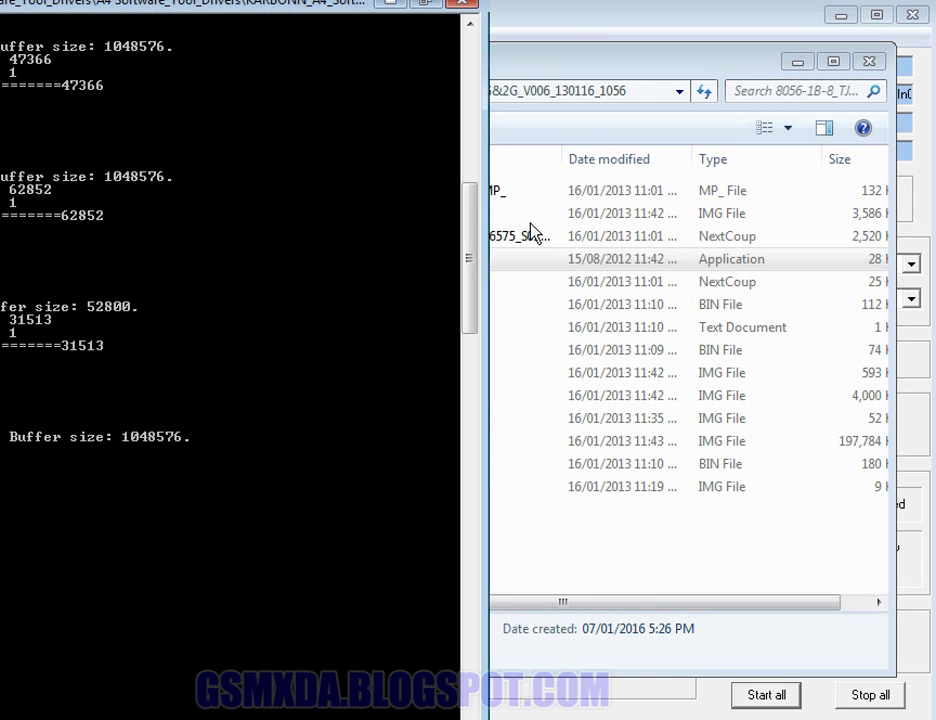
{"action": "left_click_drag", "start_coordinate": [276, 10], "coordinate": [585, 171]}
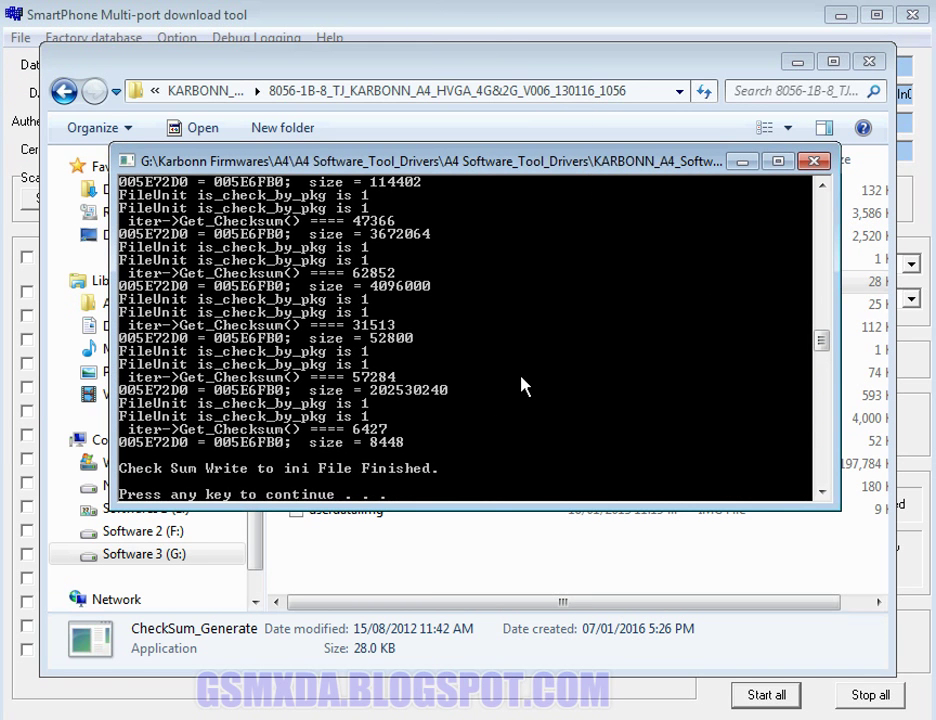
{"action": "key", "text": "Return"}
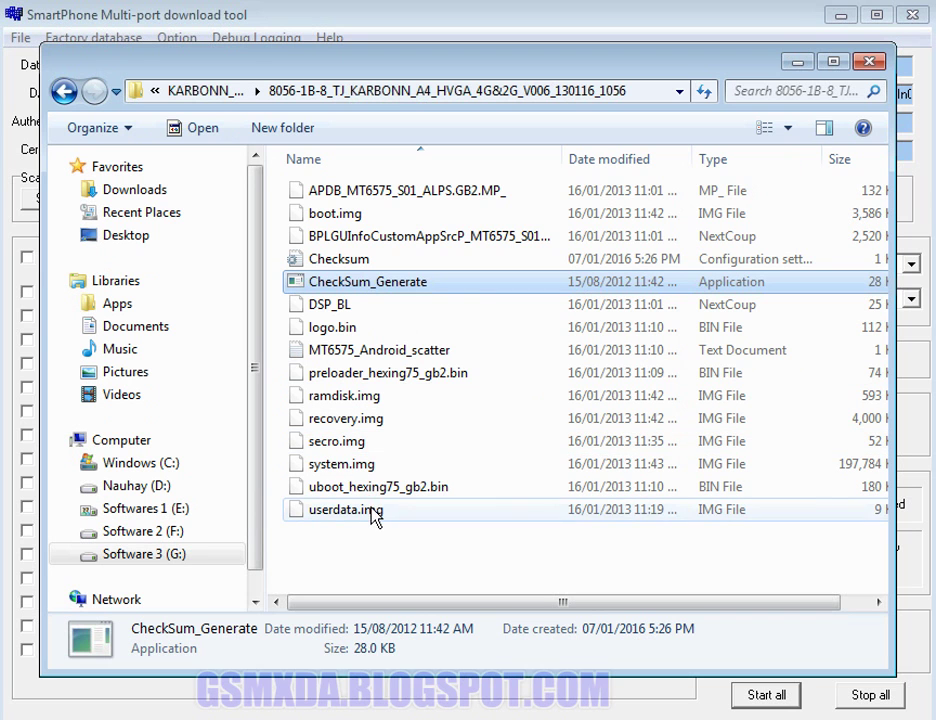
{"action": "left_click", "coordinate": [355, 259]}
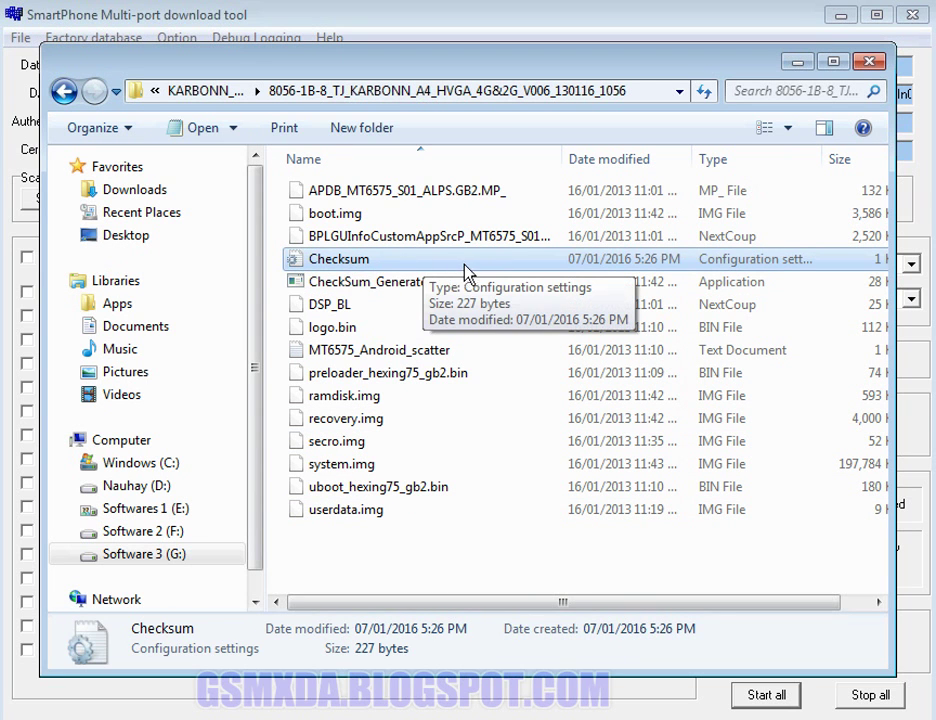
{"action": "left_click", "coordinate": [879, 61]}
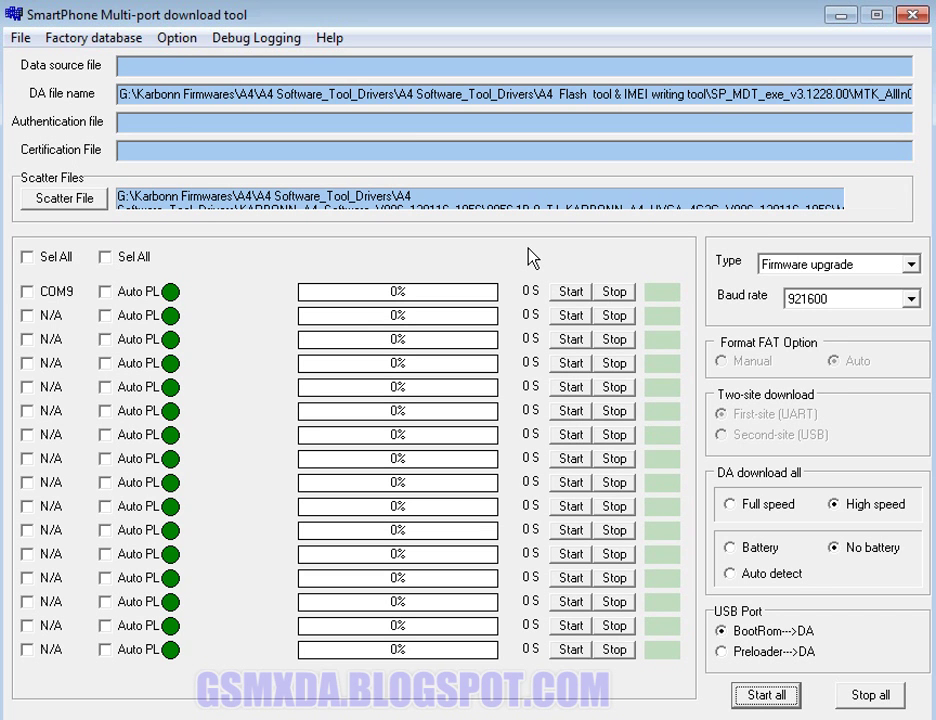
Try to start the firmware download with every port selected, and clear the port selection.
{"action": "left_click", "coordinate": [770, 705]}
{"action": "left_click", "coordinate": [22, 258]}
{"action": "left_click", "coordinate": [771, 699]}
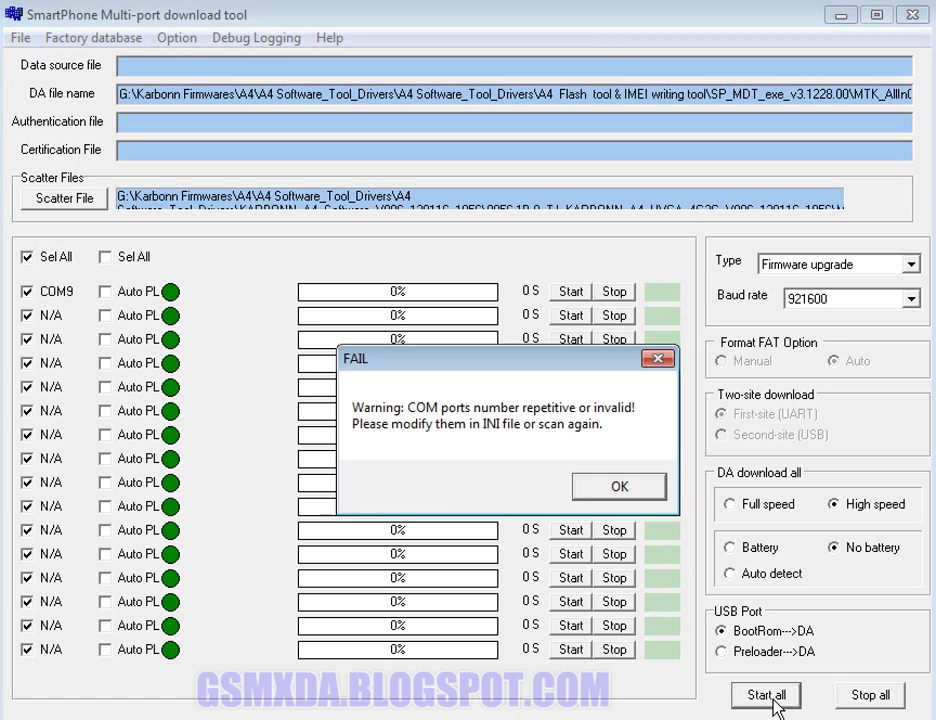
{"action": "left_click", "coordinate": [625, 489]}
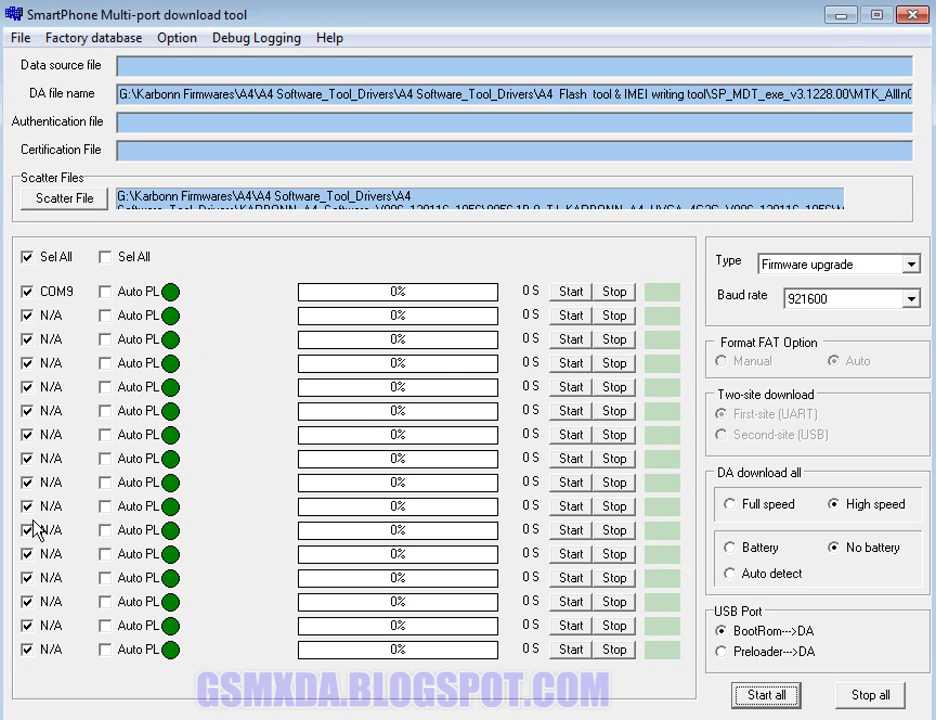
{"action": "left_click", "coordinate": [25, 256]}
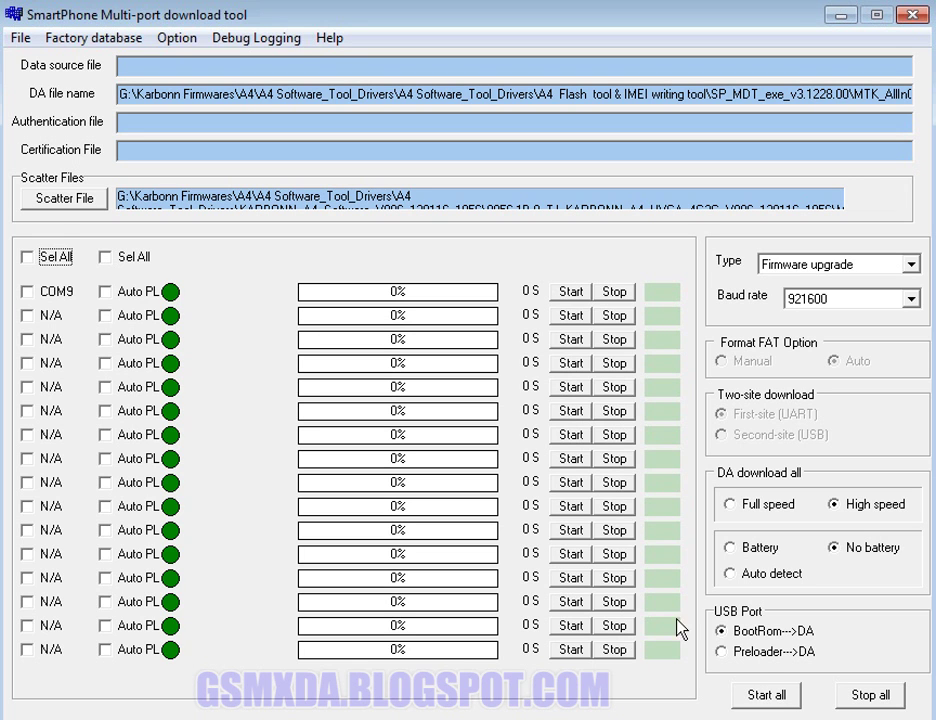
Start the download with no ports selected and close the driver installation window for the MTK USB Port.
{"action": "left_click", "coordinate": [774, 707]}
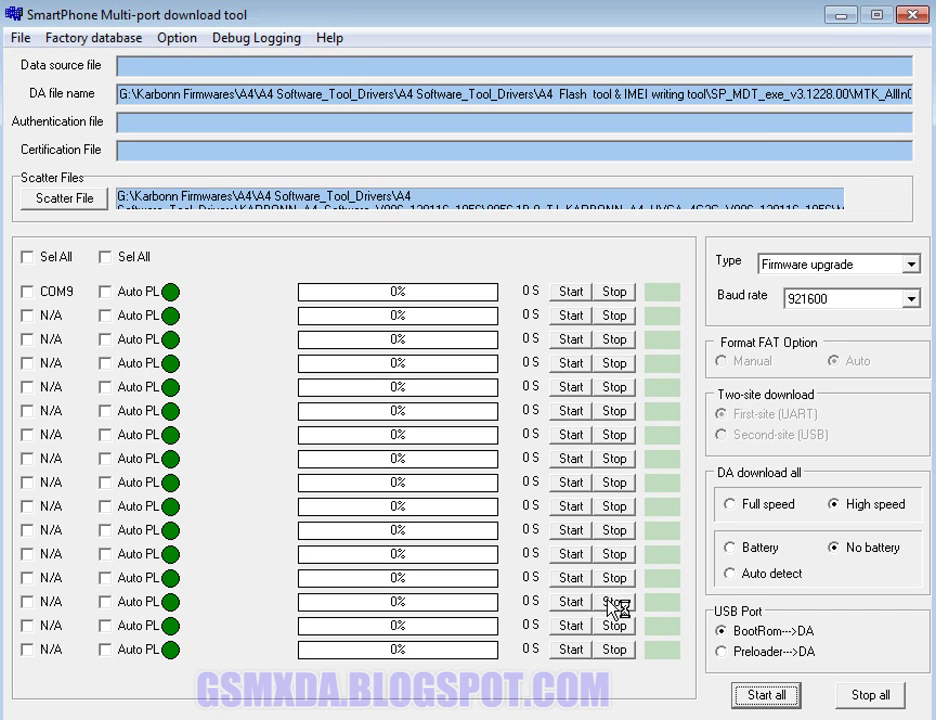
{"action": "key", "text": "Return"}
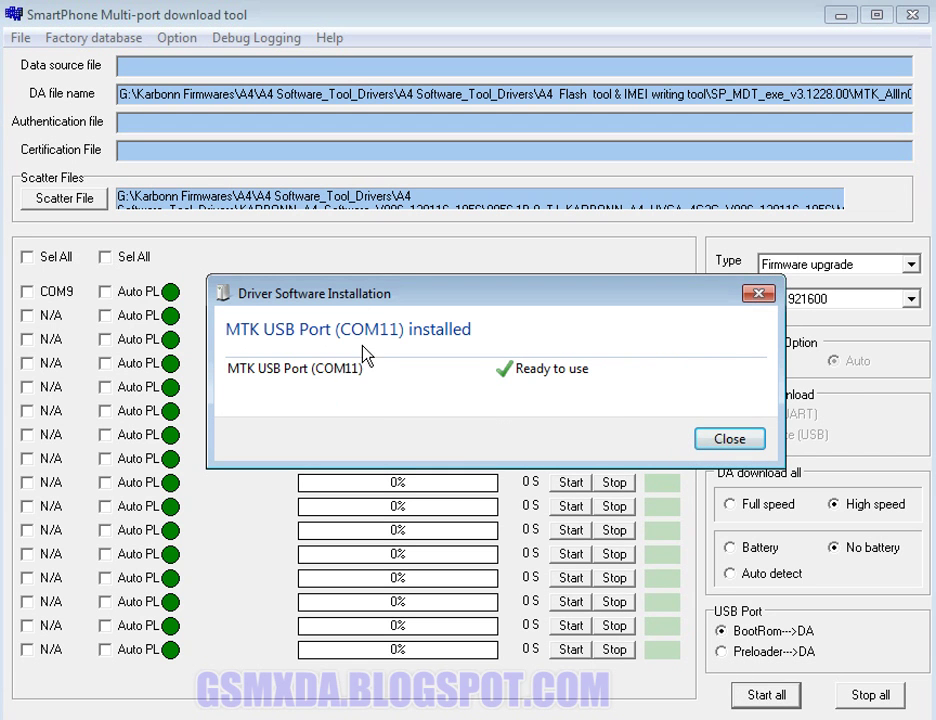
{"action": "left_click", "coordinate": [720, 443]}
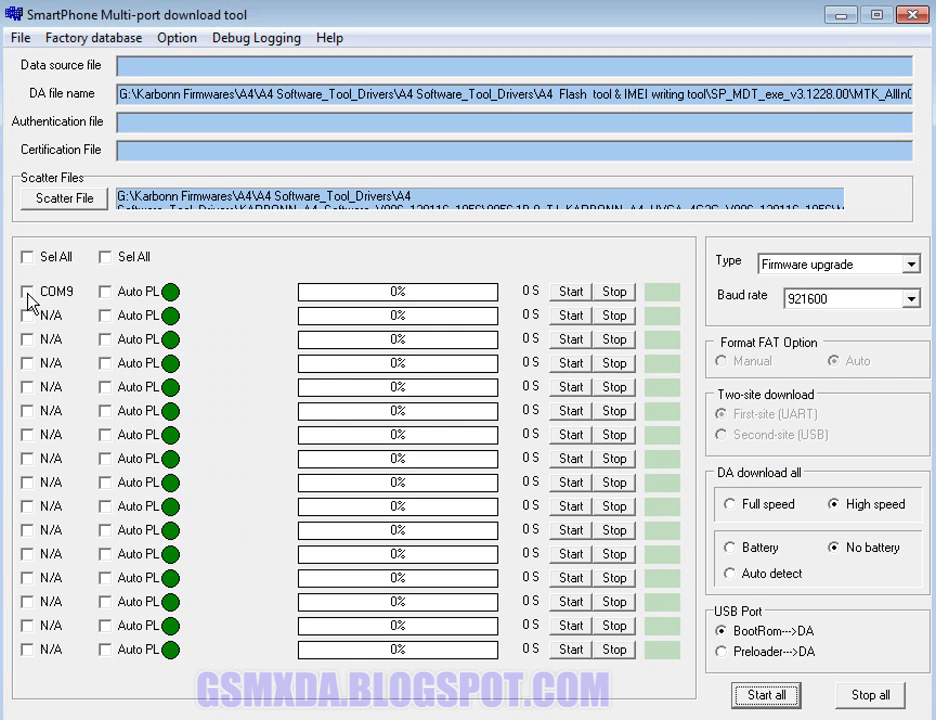
Retry the download with all ports selected after the driver installation, and deselect all ports again.
{"action": "left_click", "coordinate": [28, 257]}
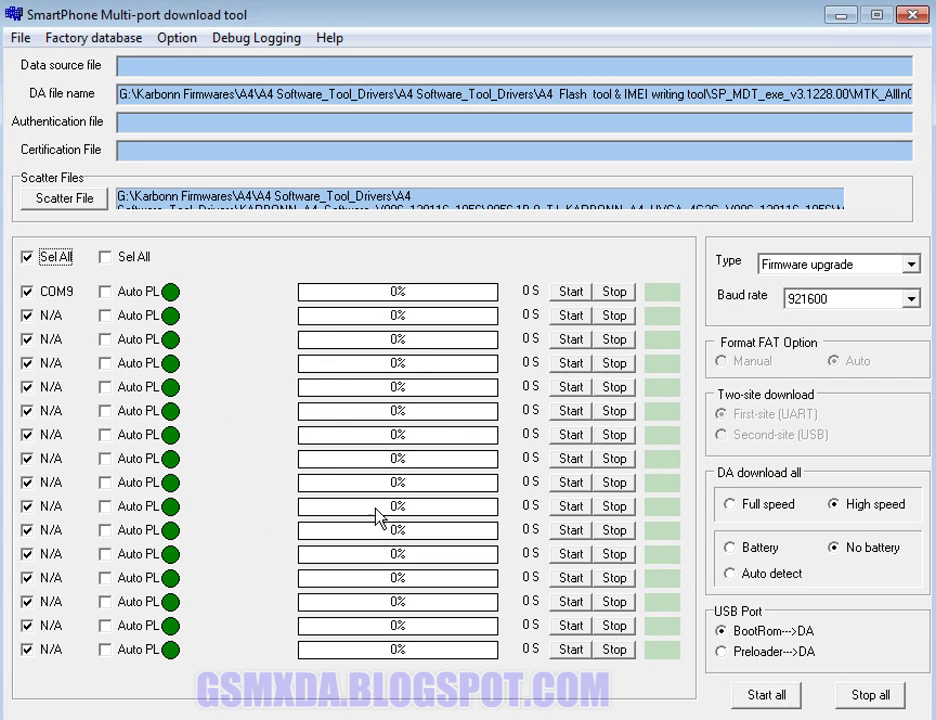
{"action": "left_click", "coordinate": [782, 703]}
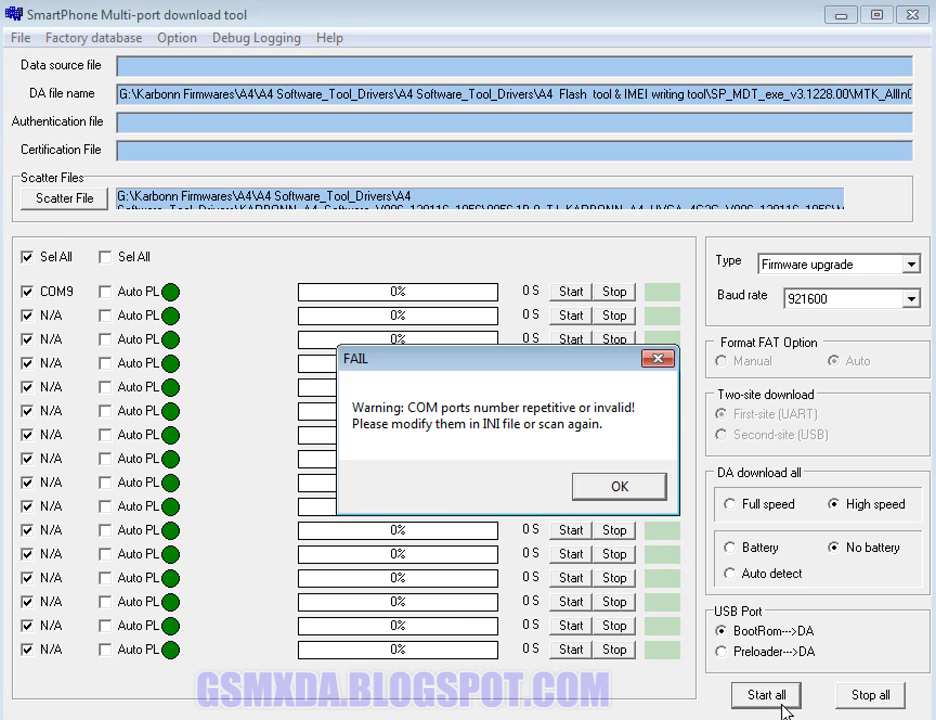
{"action": "left_click", "coordinate": [628, 497]}
{"action": "left_click", "coordinate": [30, 259]}
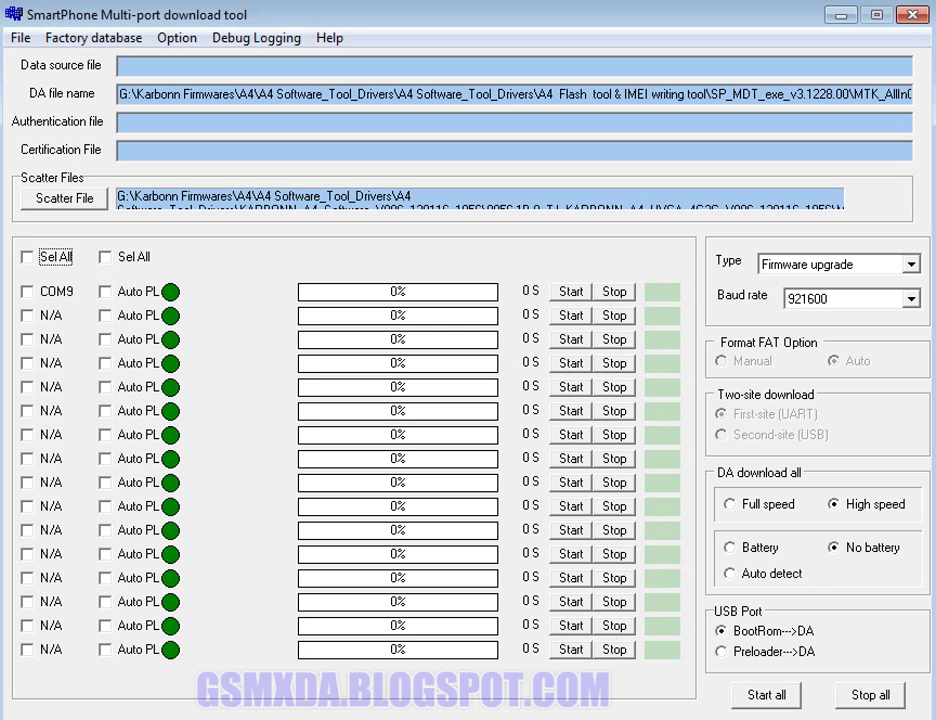
Open Device Manager, collapse the Network adapters and Other devices groups, and expand the Ports (COM & LPT) group.
{"action": "key", "text": "super+r"}
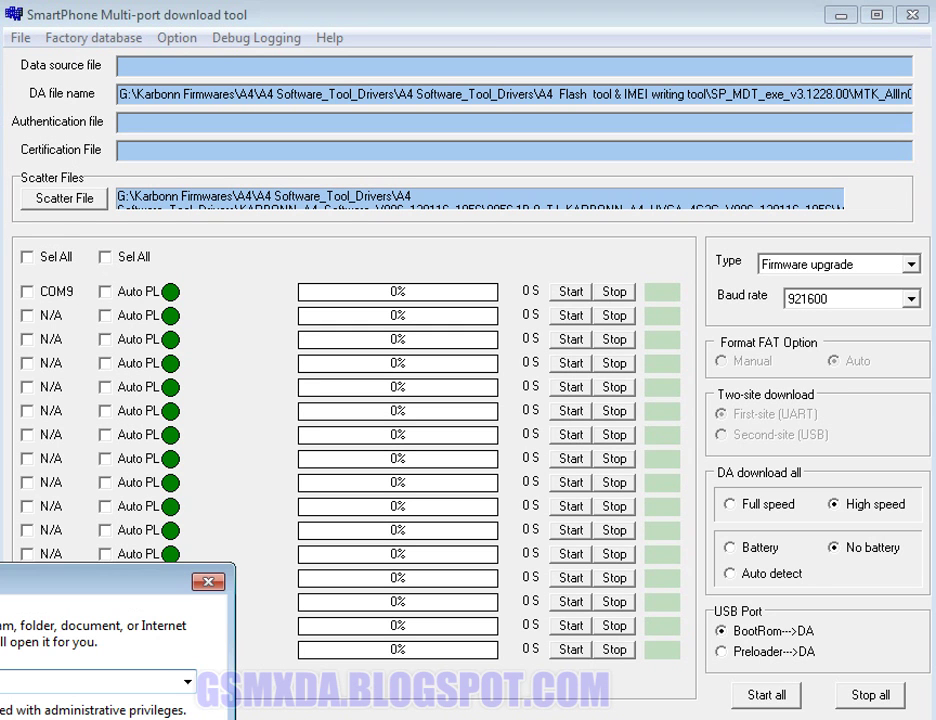
{"action": "key", "text": "Return"}
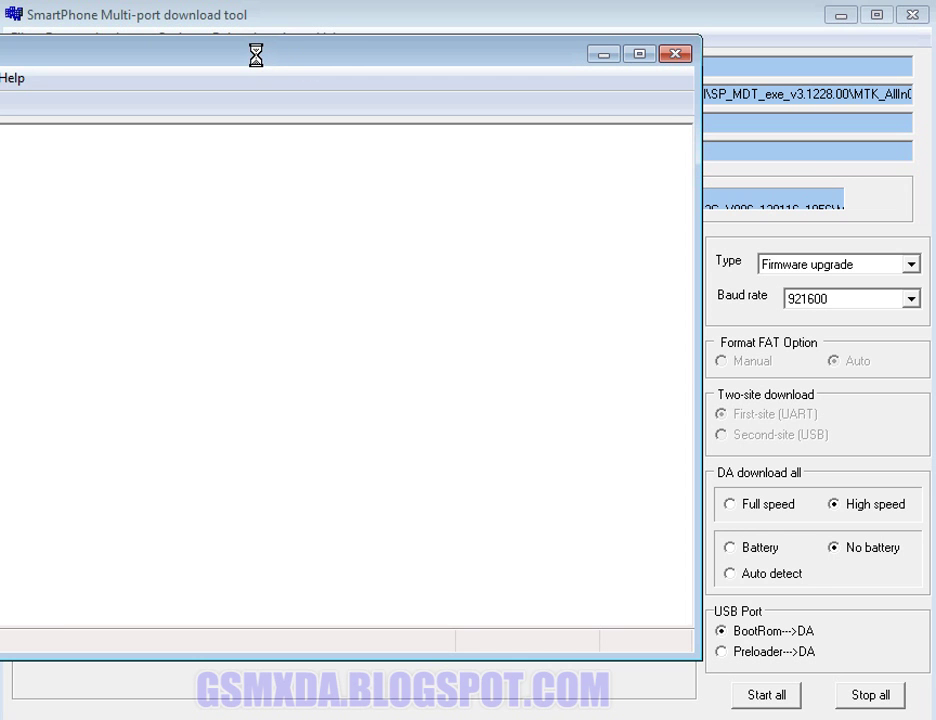
{"action": "left_click_drag", "start_coordinate": [259, 63], "coordinate": [478, 64]}
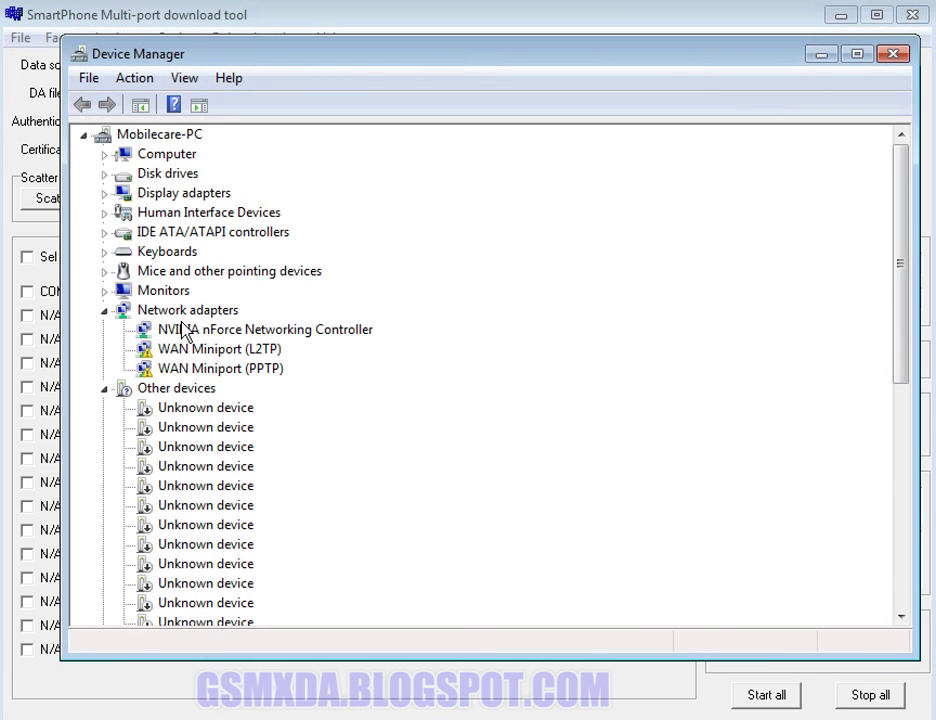
{"action": "left_click", "coordinate": [104, 310]}
{"action": "left_click", "coordinate": [104, 329]}
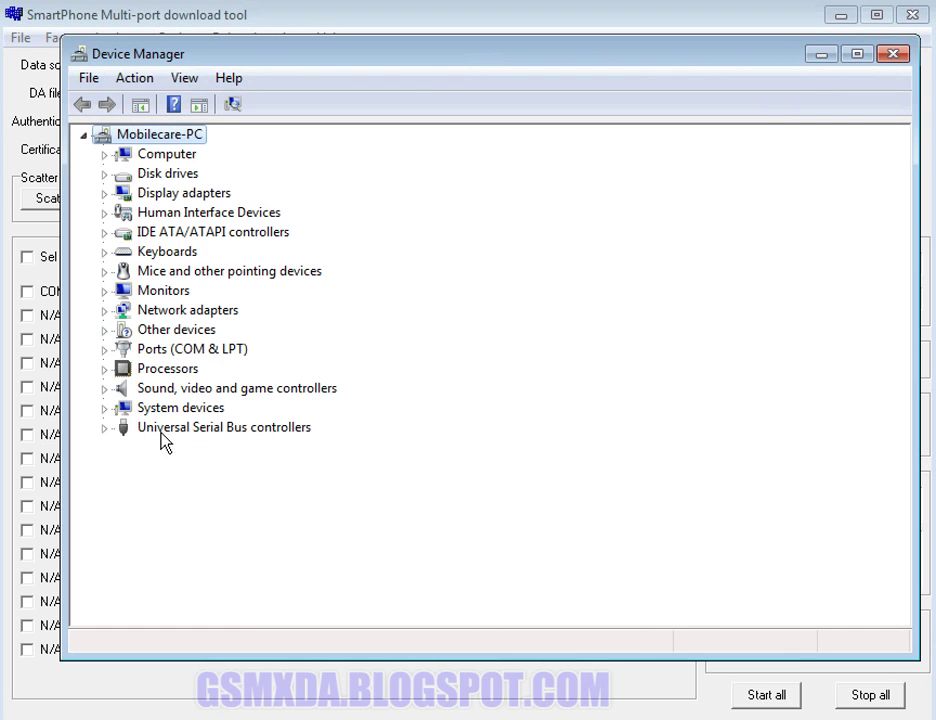
{"action": "left_click", "coordinate": [104, 350]}
Change the MTK USB Port's COM port number to COM9 in its advanced port settings, accepting the duplicate name, and close Device Manager.
{"action": "left_click", "coordinate": [242, 390]}
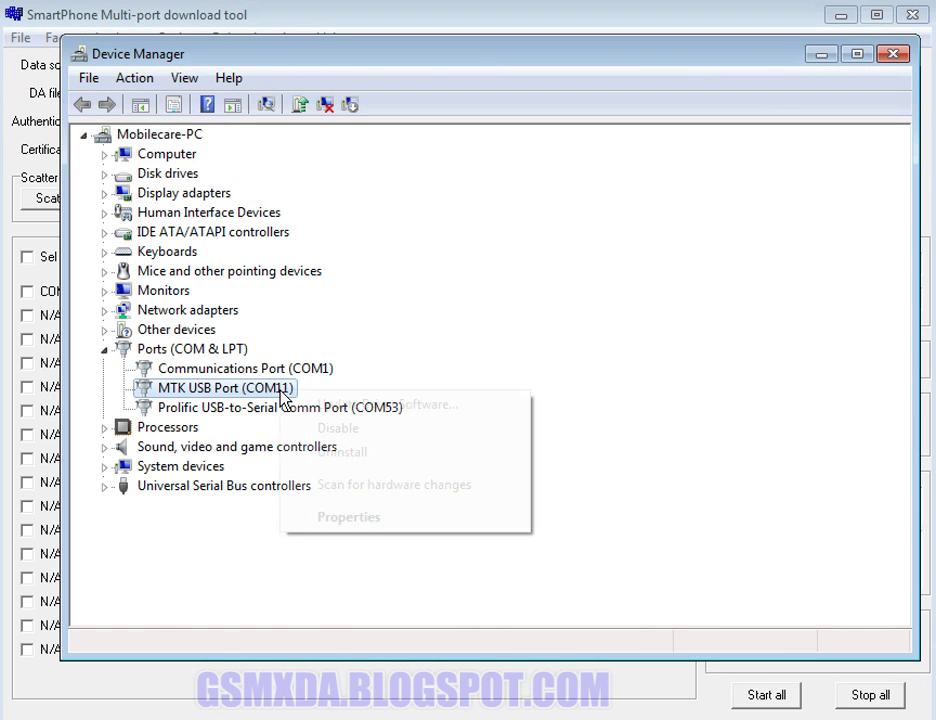
{"action": "right_click", "coordinate": [283, 397]}
{"action": "left_click", "coordinate": [347, 520]}
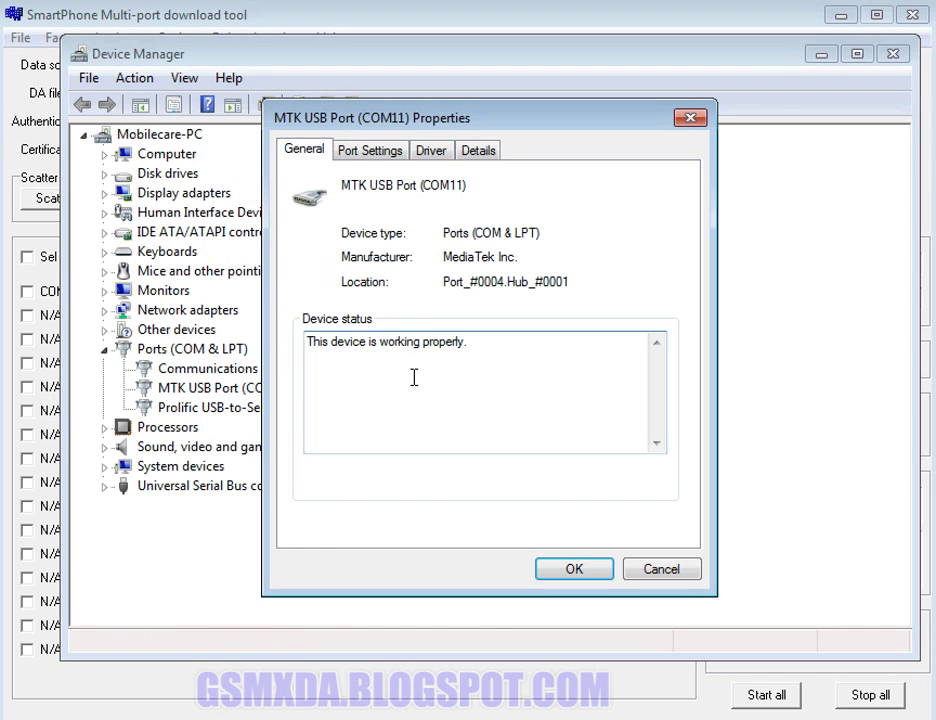
{"action": "left_click", "coordinate": [369, 153]}
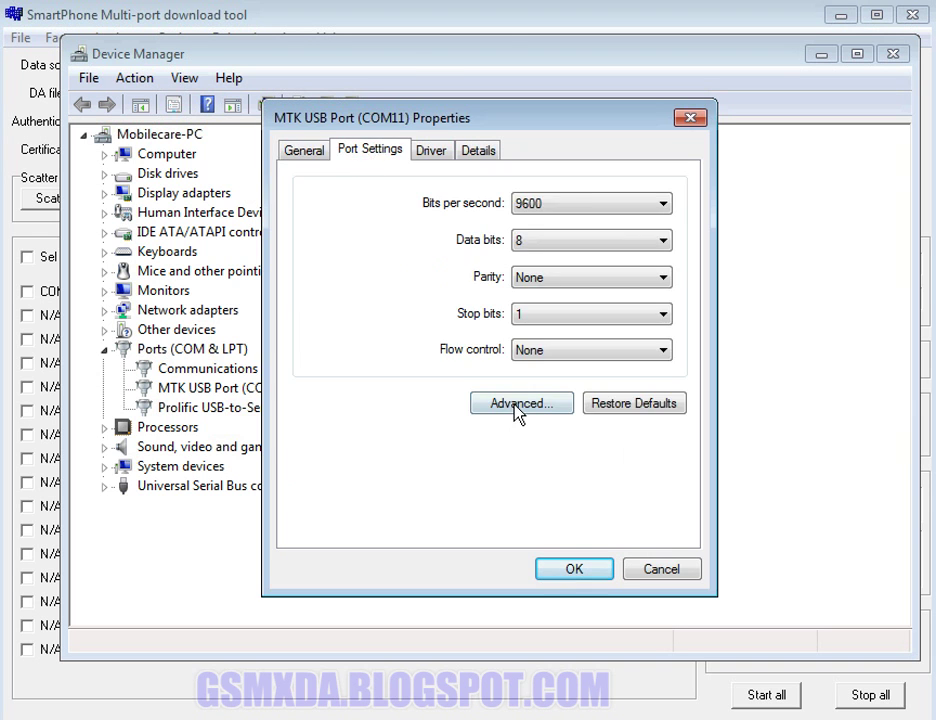
{"action": "left_click", "coordinate": [517, 404]}
{"action": "left_click", "coordinate": [478, 416]}
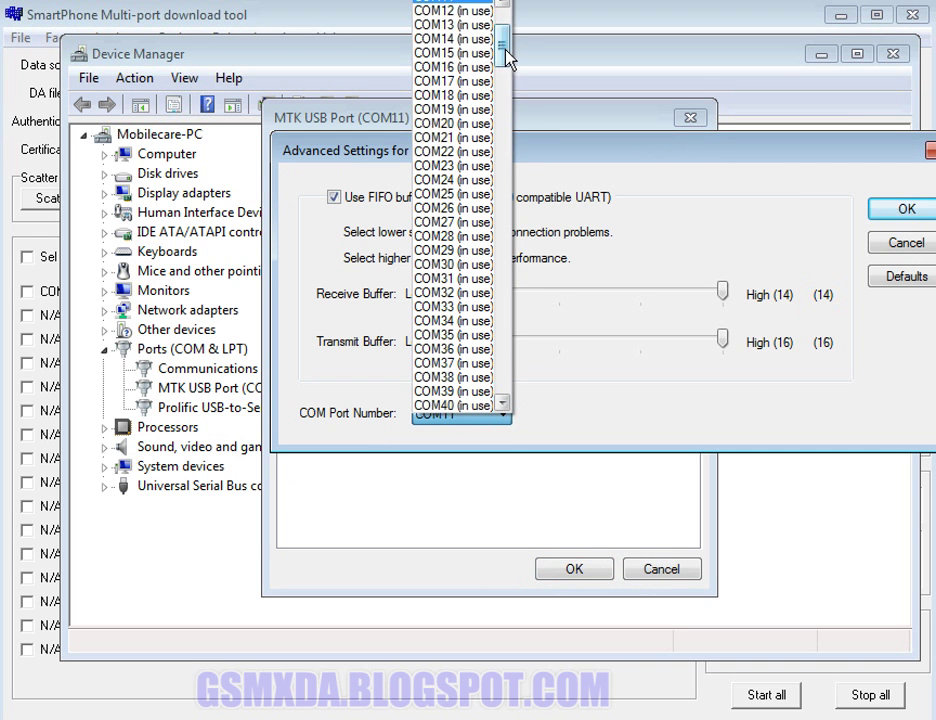
{"action": "left_click_drag", "start_coordinate": [510, 58], "coordinate": [505, 15]}
{"action": "left_click", "coordinate": [465, 101]}
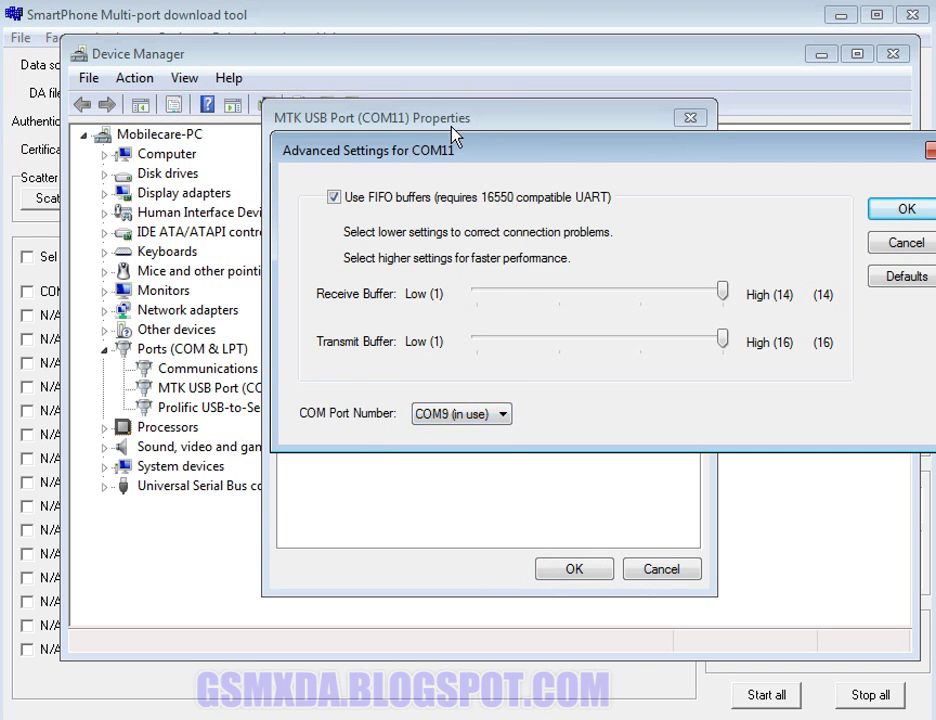
{"action": "left_click", "coordinate": [898, 212]}
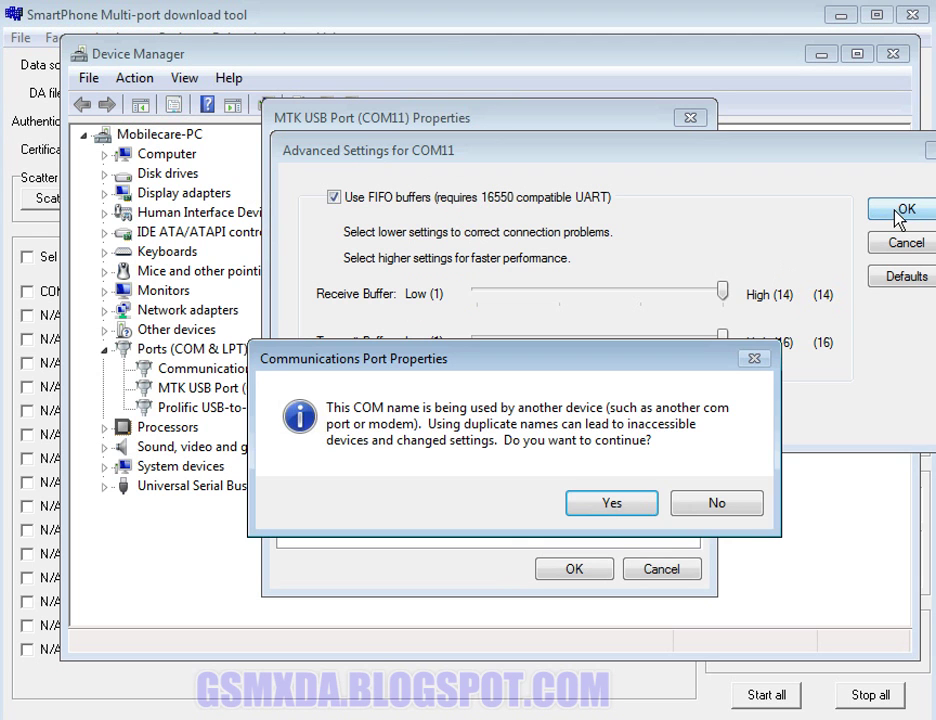
{"action": "left_click", "coordinate": [612, 508]}
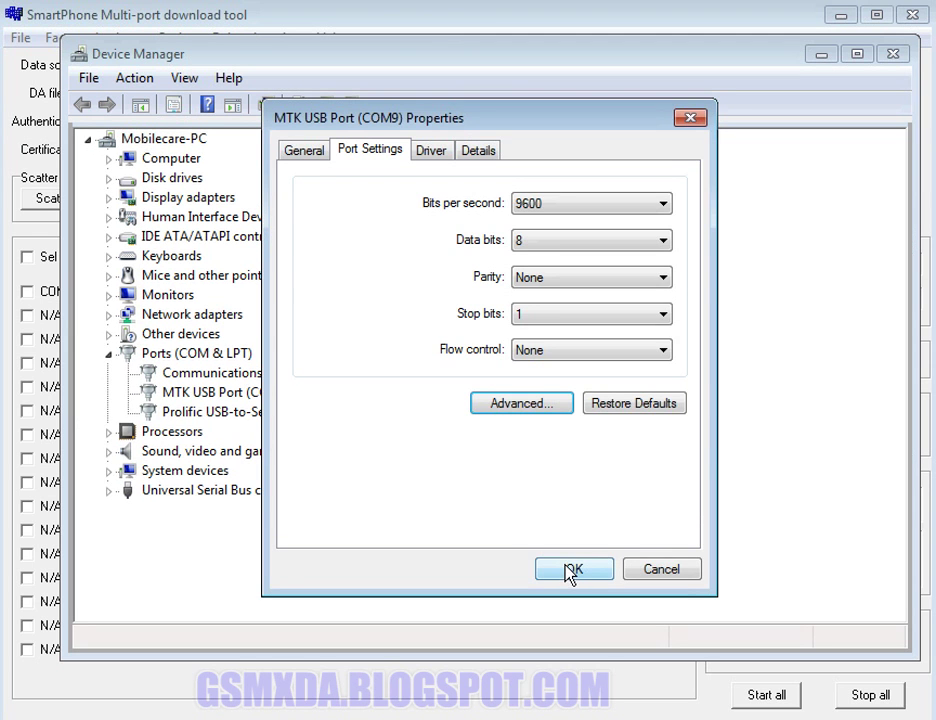
{"action": "left_click", "coordinate": [569, 569]}
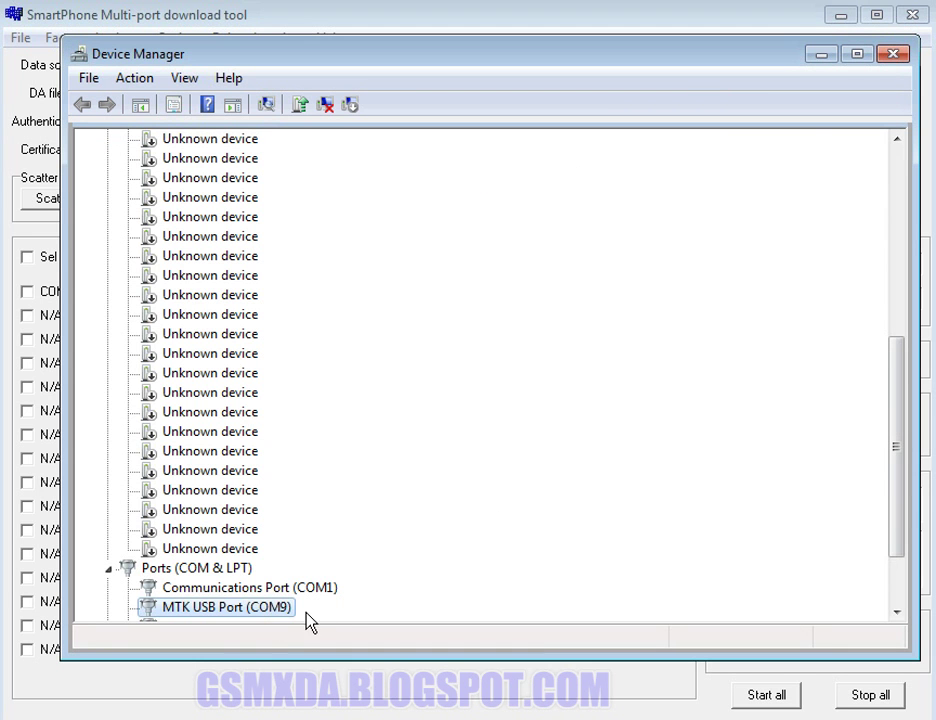
{"action": "left_click", "coordinate": [886, 58]}
Enable only the COM9 port in the SmartPhone Multi-port download tool and start its firmware download, repeating the start once.
{"action": "left_click", "coordinate": [28, 292]}
{"action": "left_click", "coordinate": [568, 292]}
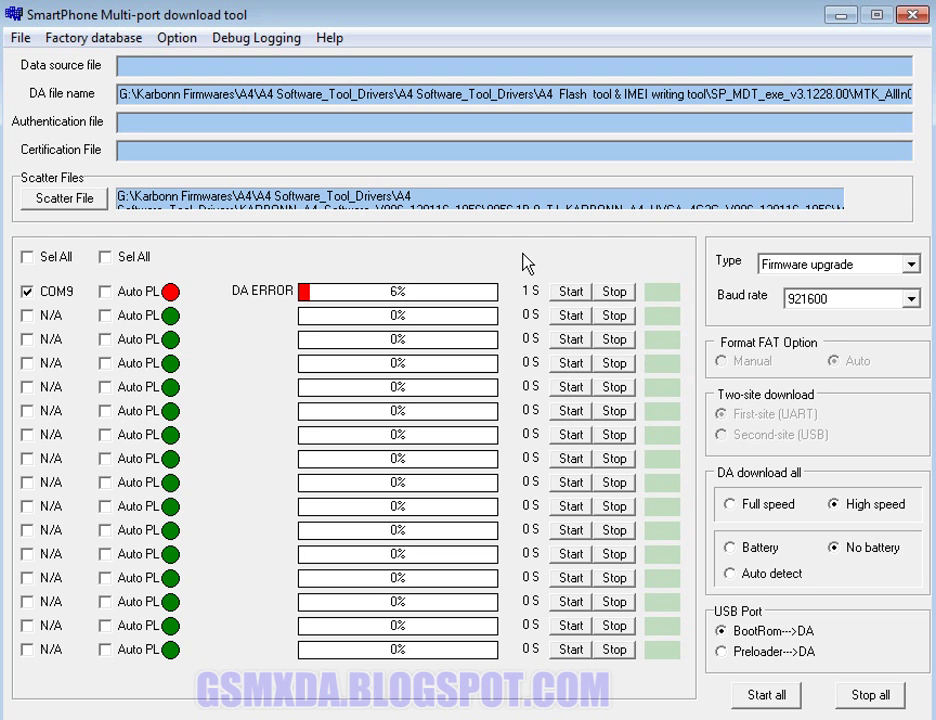
{"action": "left_click", "coordinate": [563, 292]}
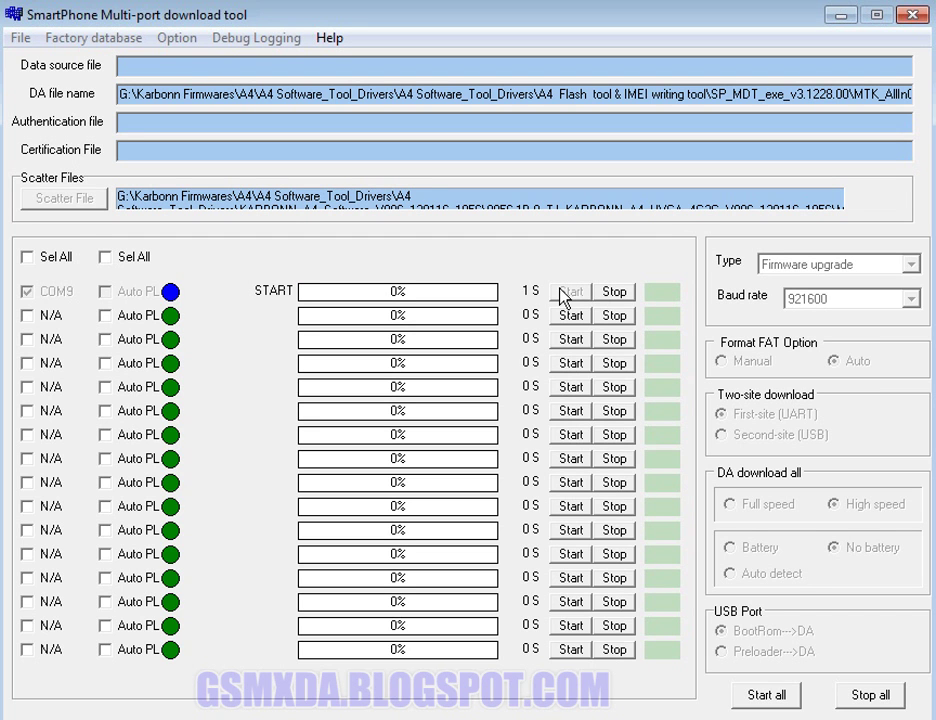